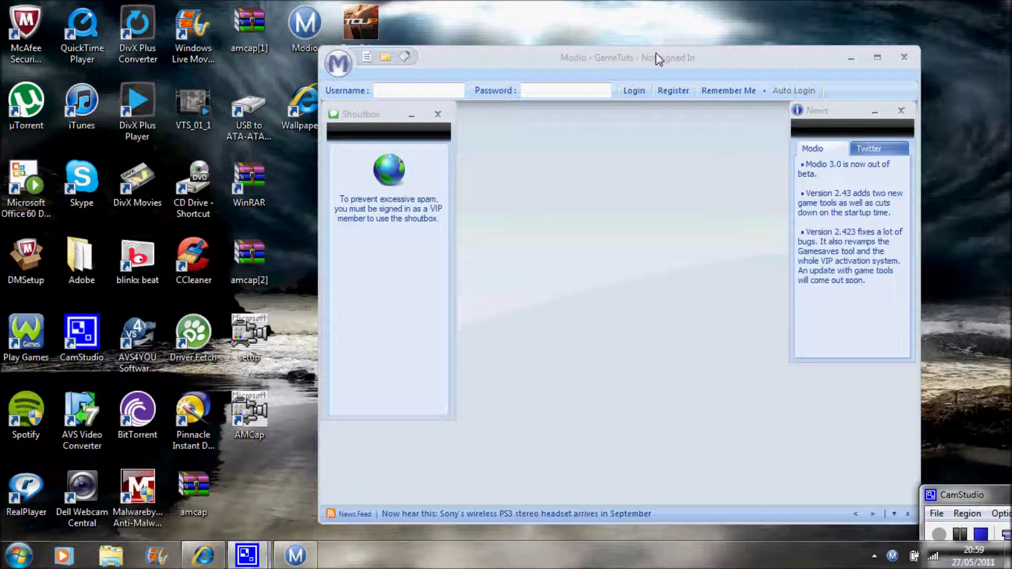
Reposition the Modio window on the desktop beside the Test Drive Unlimited 2 Editor shortcut.
left_click_drag(632, 55, 587, 69)
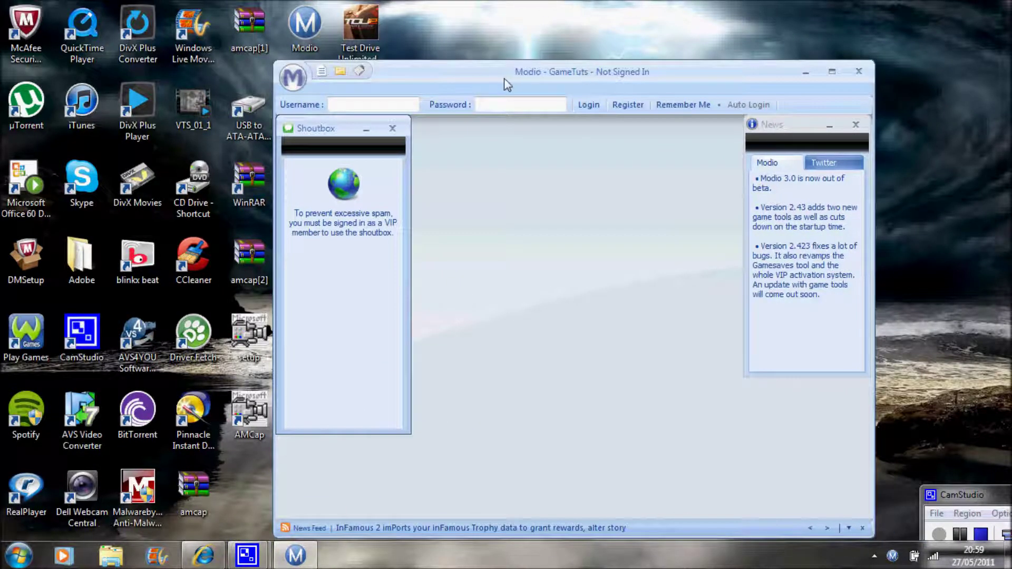
left_click_drag(505, 80, 589, 93)
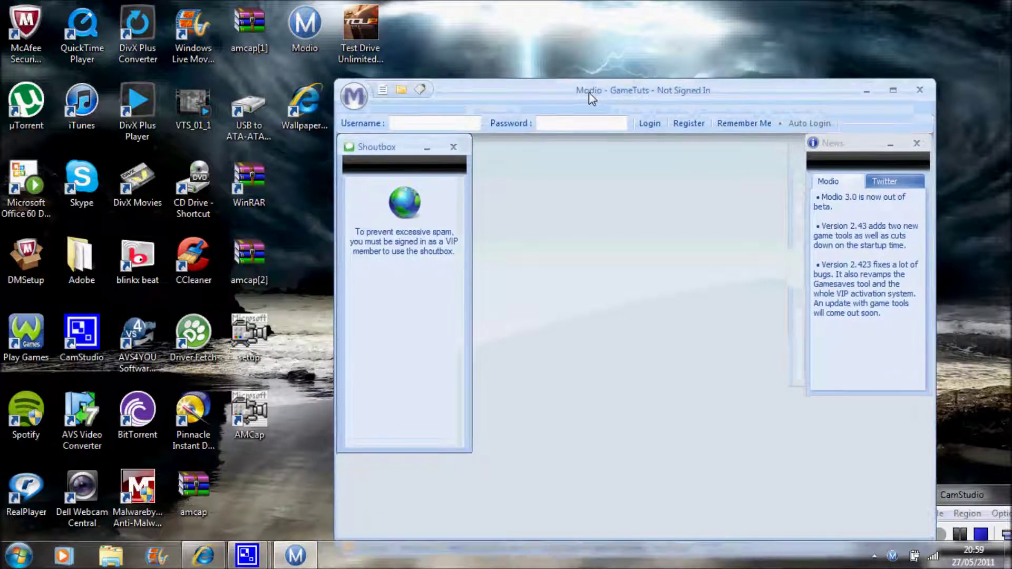
left_click(361, 36)
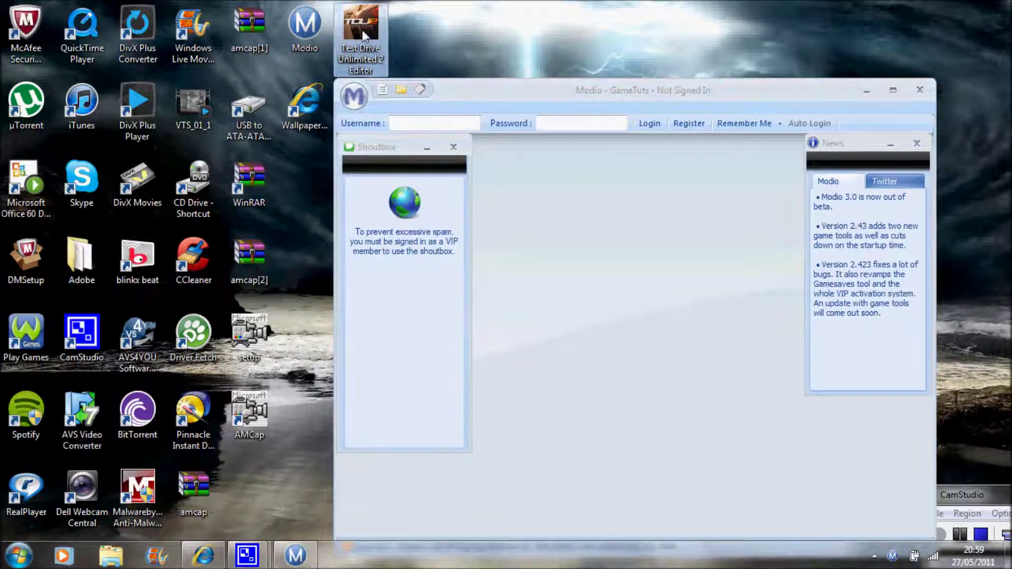
left_click_drag(496, 92, 493, 53)
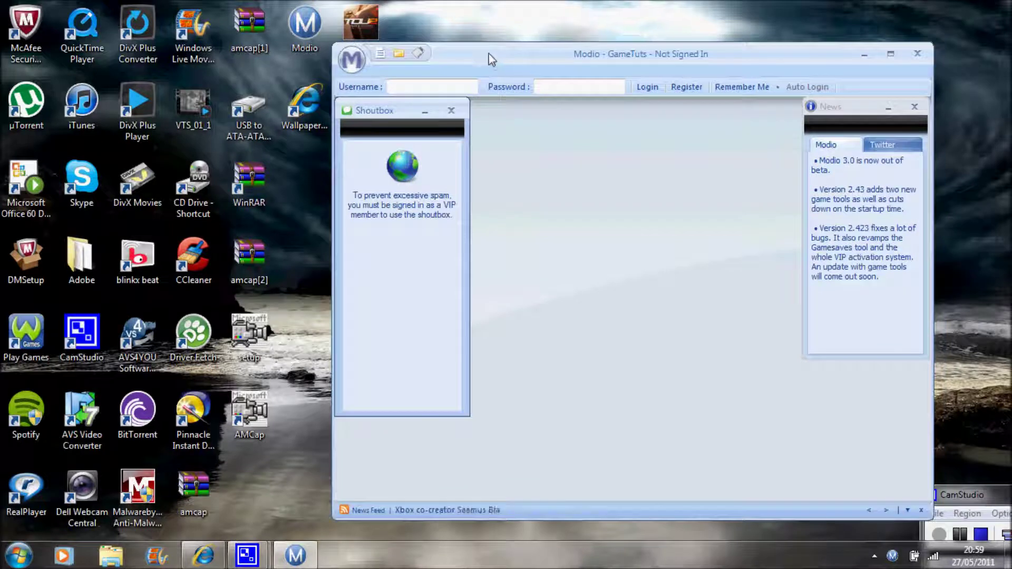
left_click(353, 62)
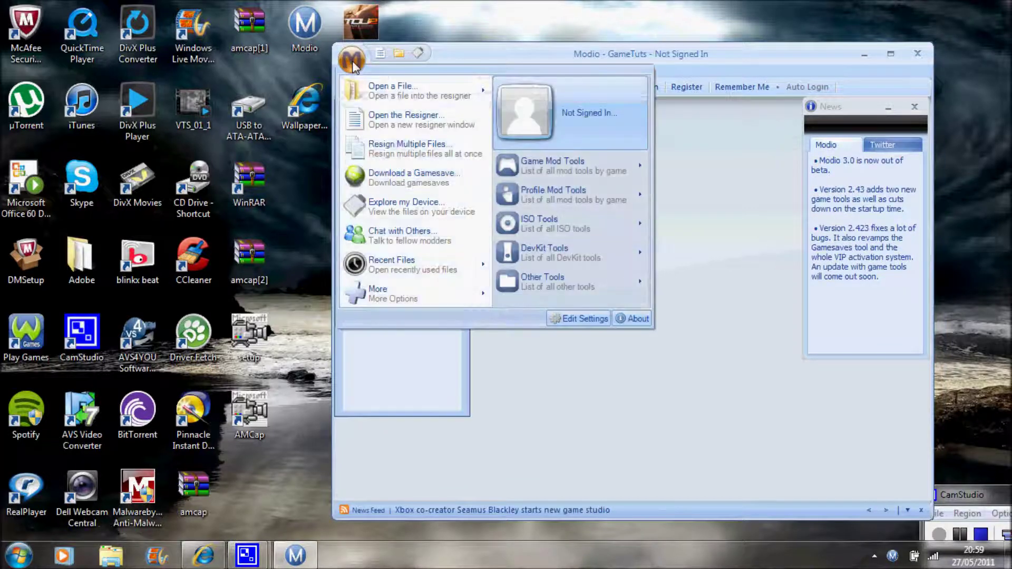
left_click(411, 203)
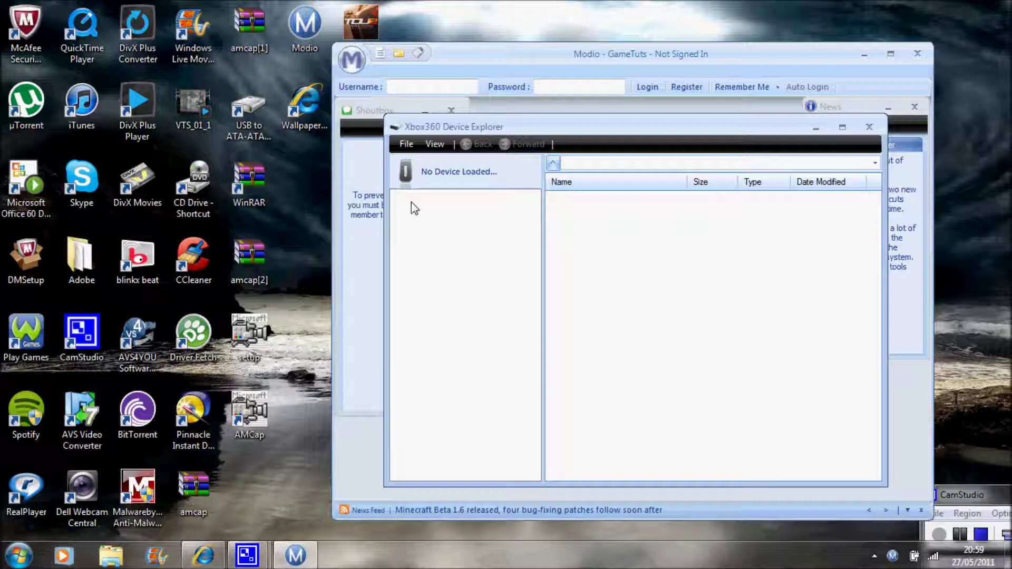
left_click(404, 146)
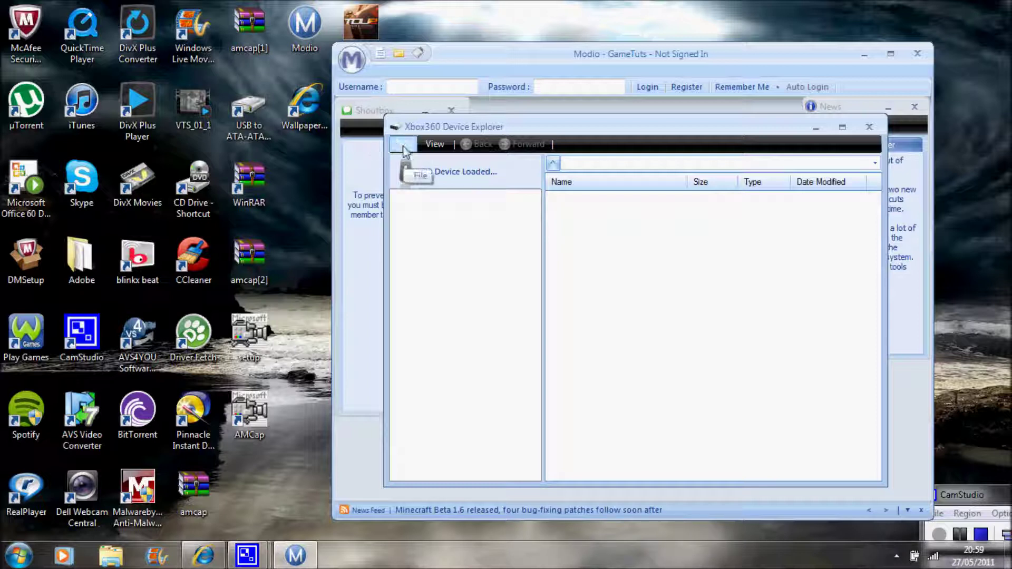
left_click(403, 147)
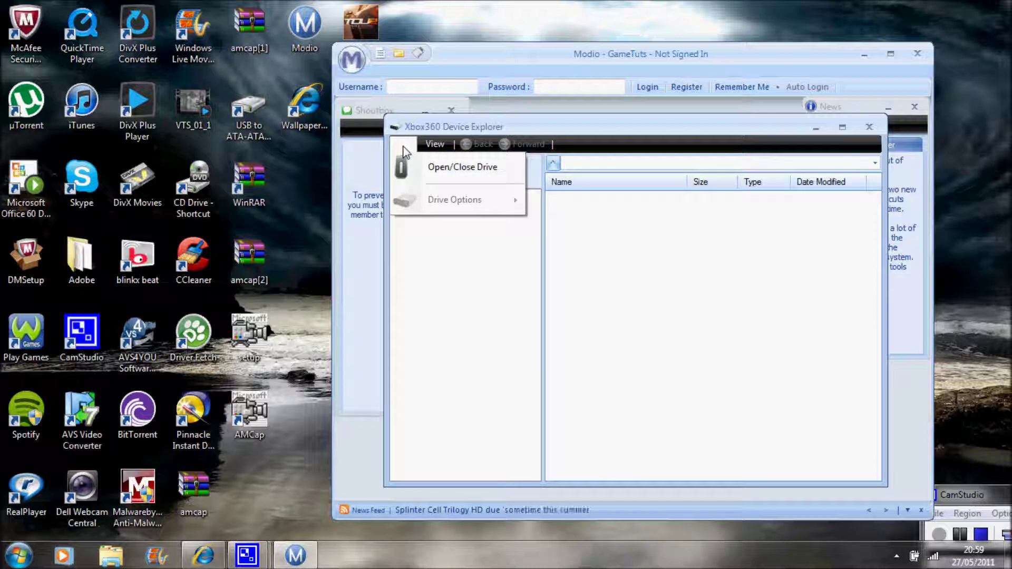
left_click(433, 171)
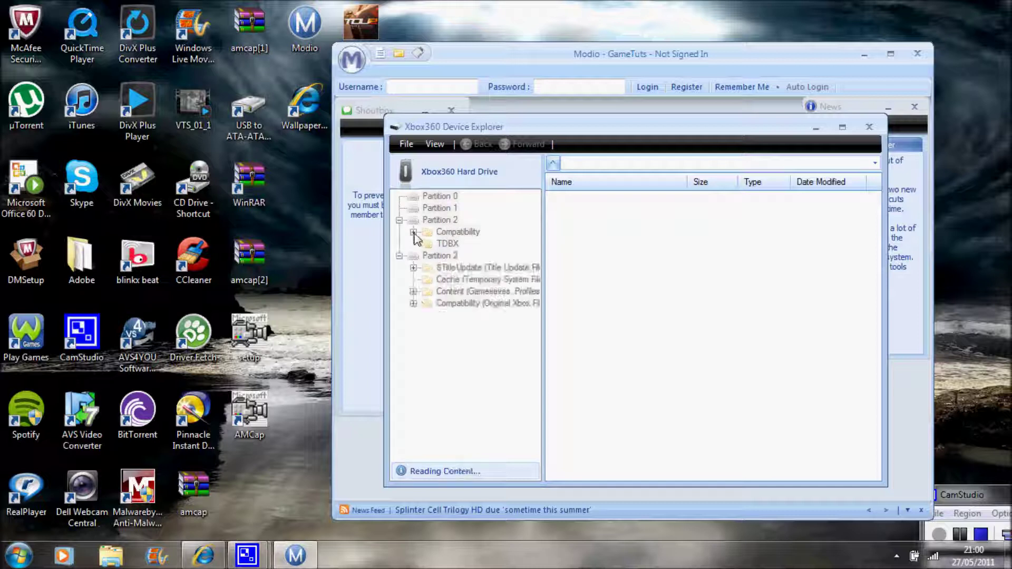
Browse Partition 3 Content through the profile into Test Drive Unlimited 2's Game Saves folder.
left_click(457, 291)
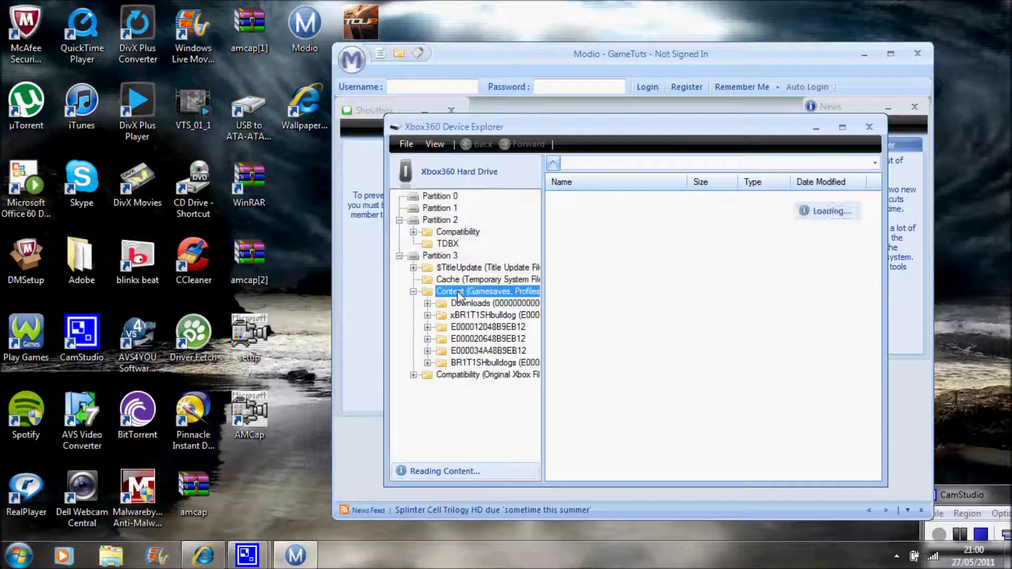
left_click(494, 364)
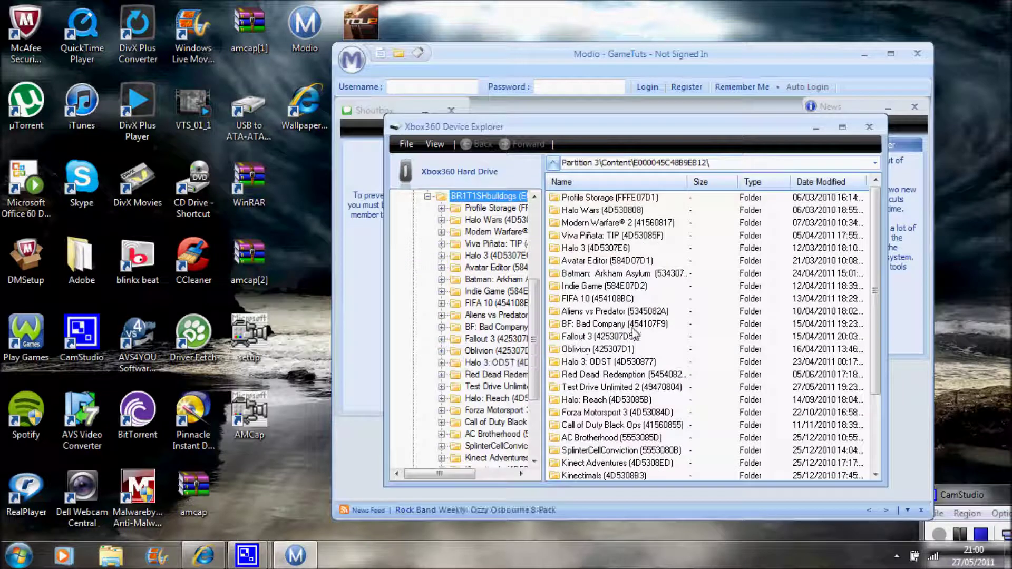
double_click(602, 388)
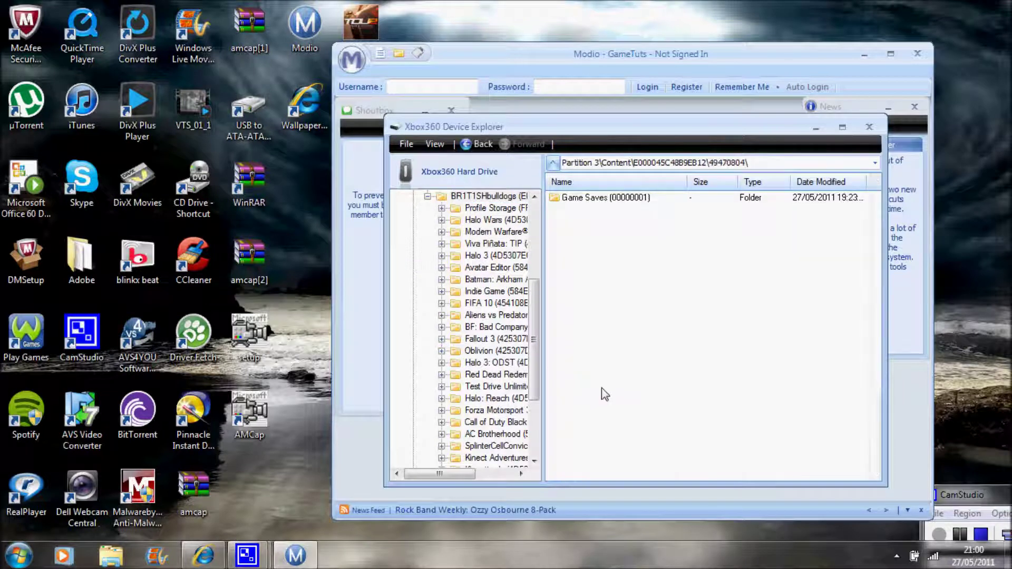
double_click(606, 199)
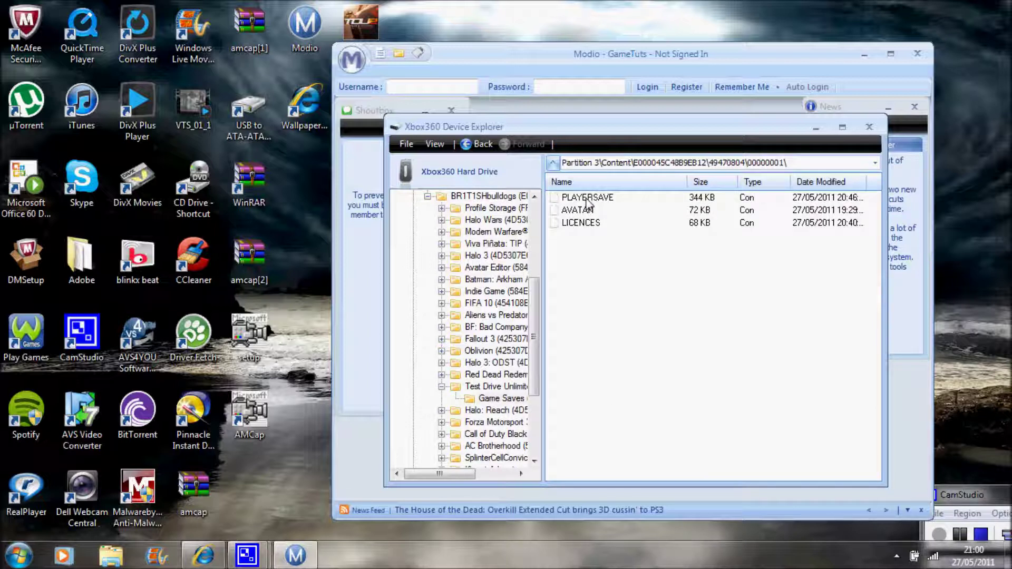
Paste the PLAYERSAVE file onto the desktop and close the device explorer.
left_click(586, 199)
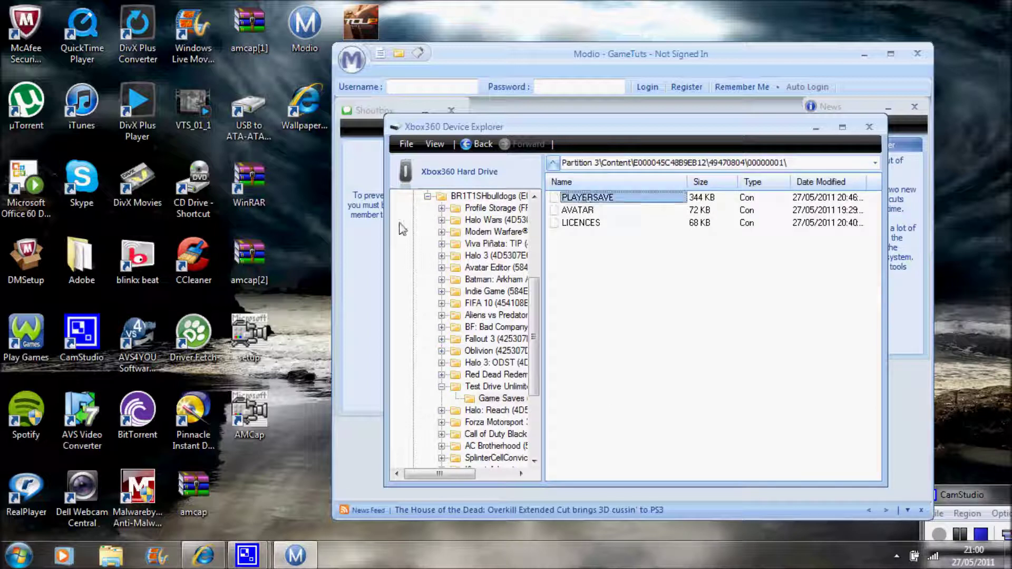
left_click(304, 184)
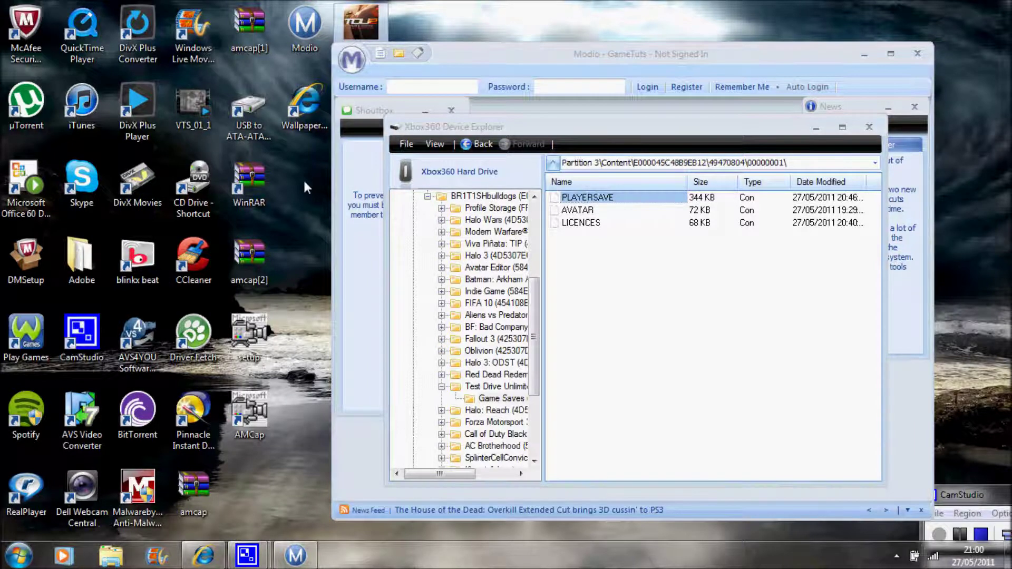
key("ctrl+v")
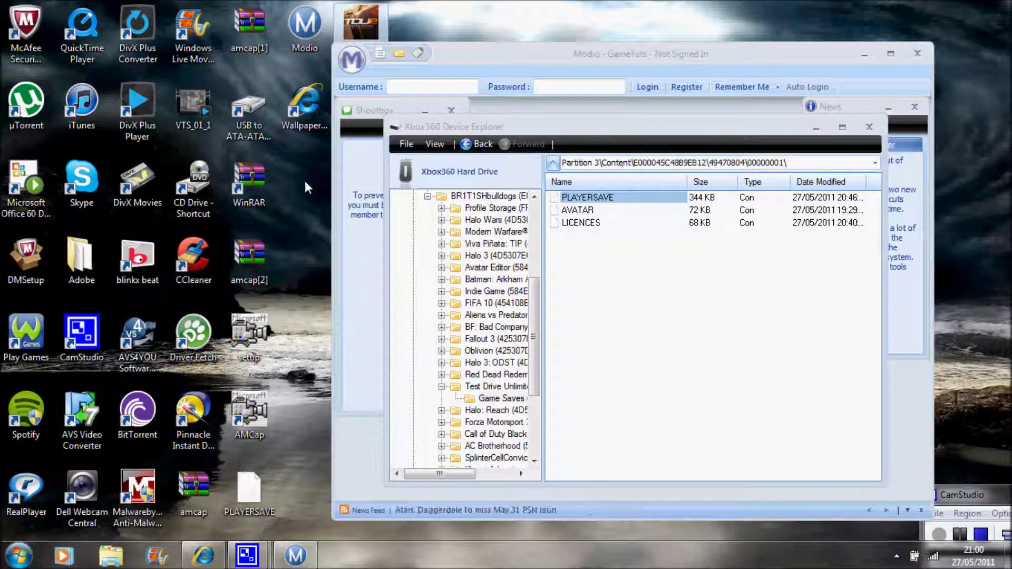
left_click(869, 127)
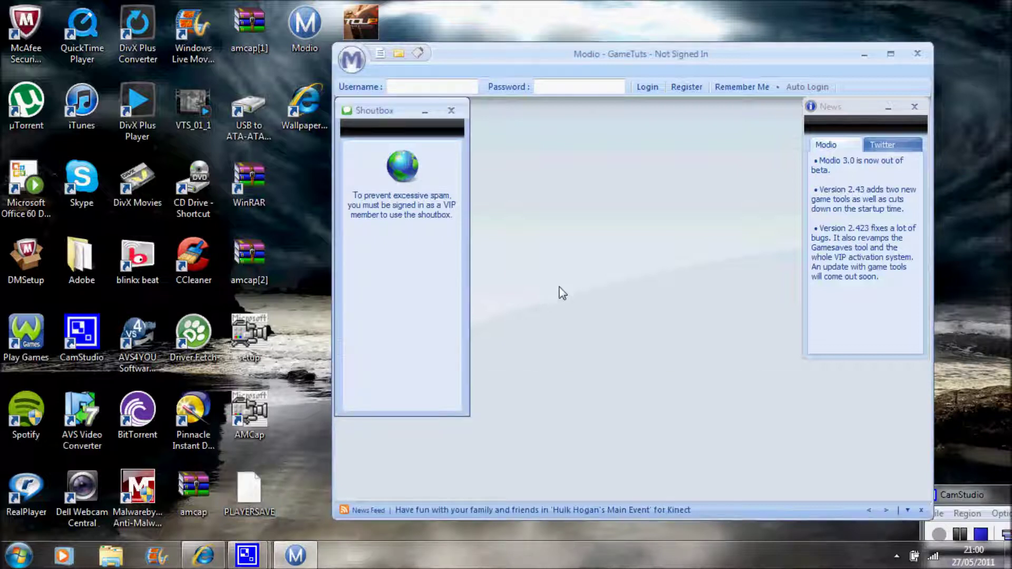
Open PLAYERSAVE in a new resigner window and extract its DATA file.
key("ctrl+n")
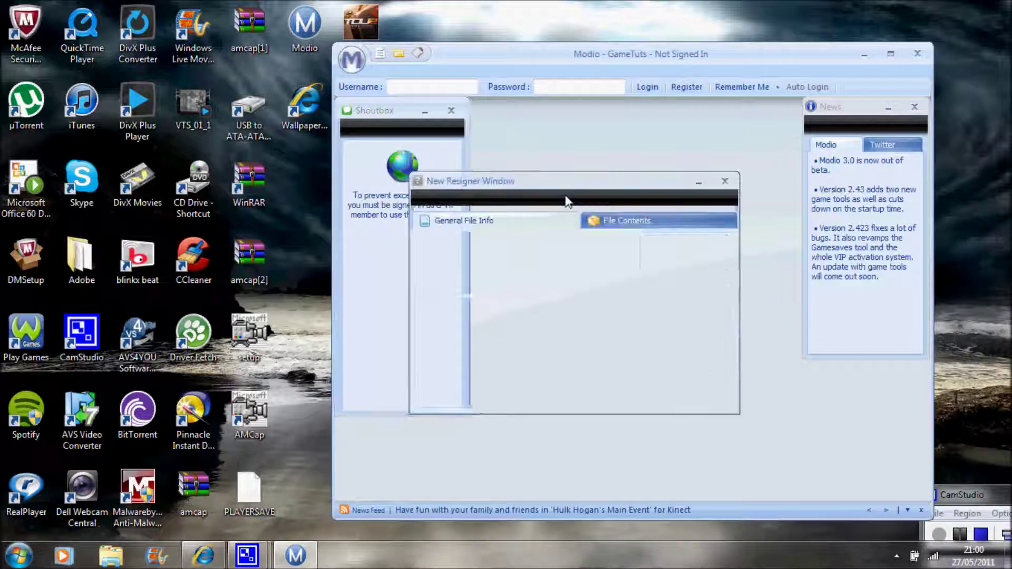
left_click(617, 224)
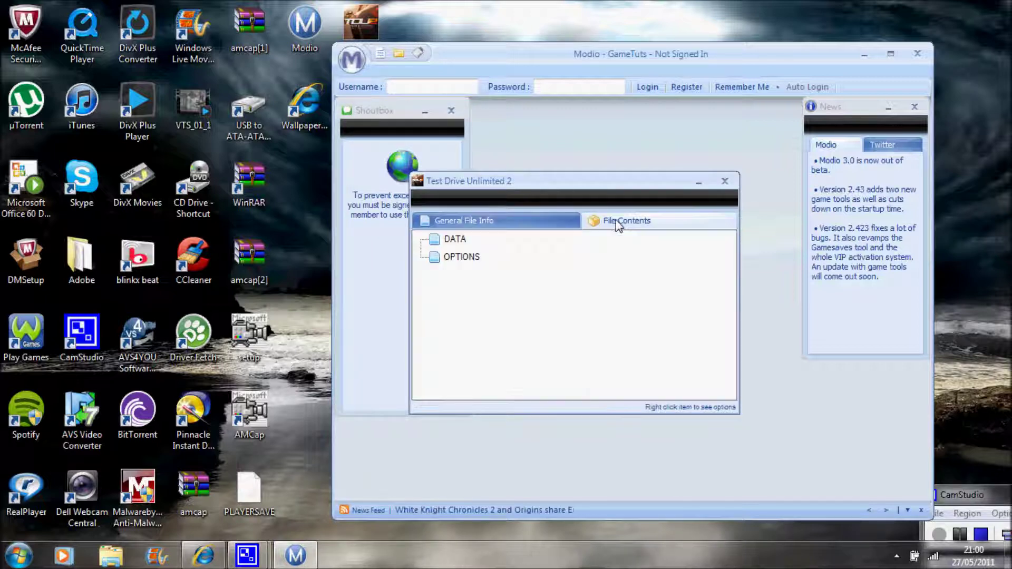
right_click(449, 242)
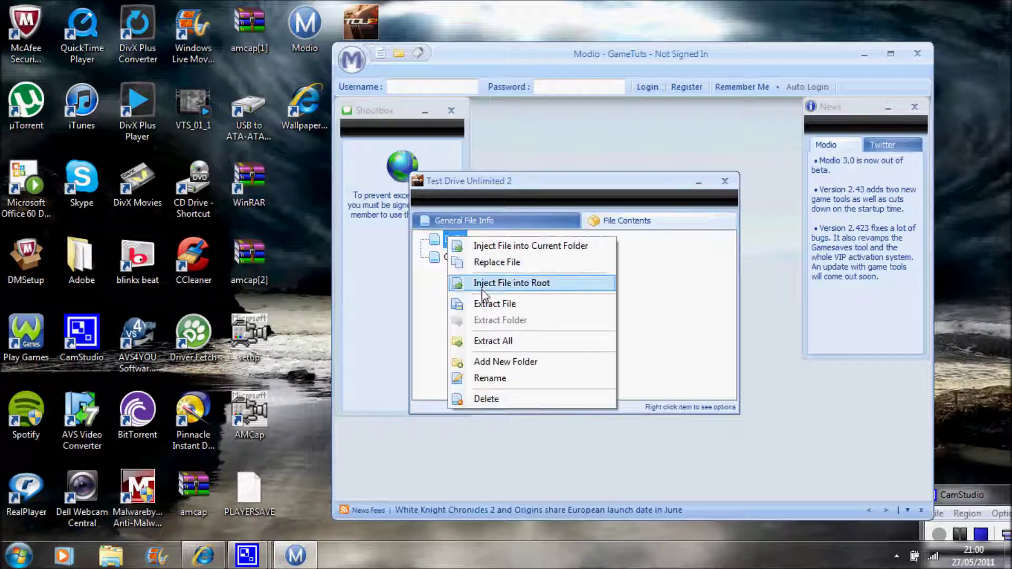
left_click(485, 304)
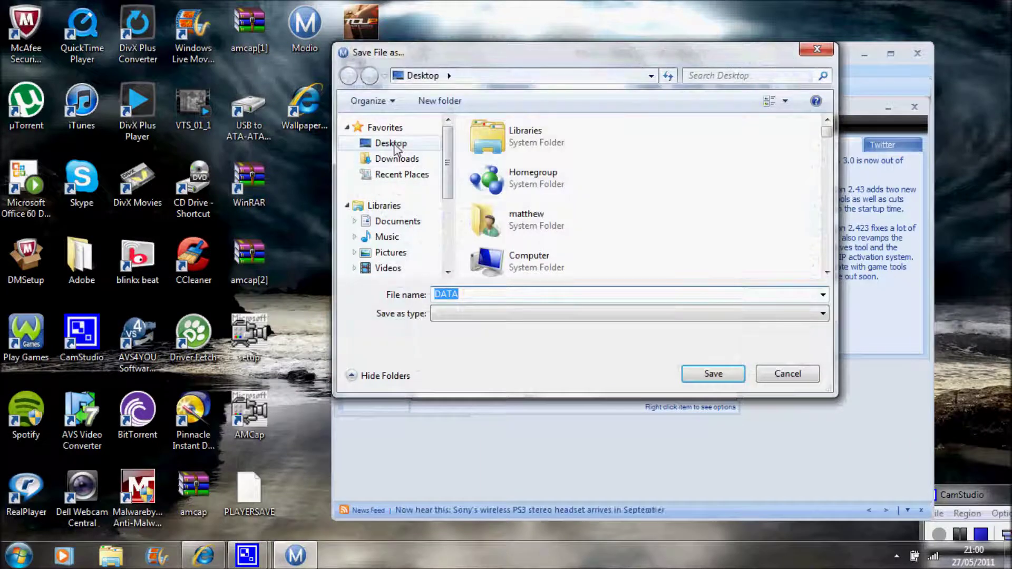
Save the extracted DATA file on the Desktop and close the Test Drive Unlimited 2 resigner.
left_click(374, 142)
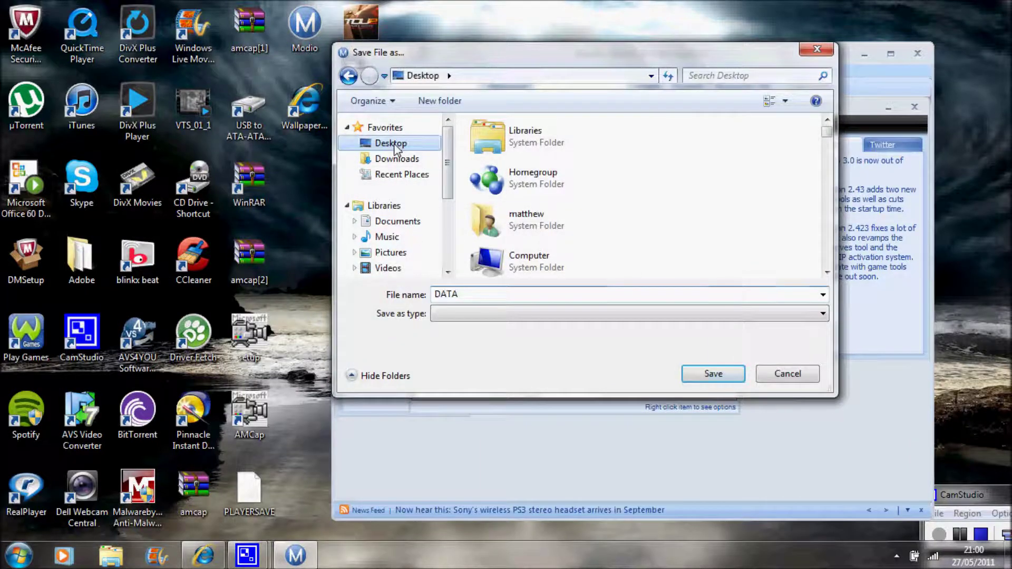
left_click(733, 376)
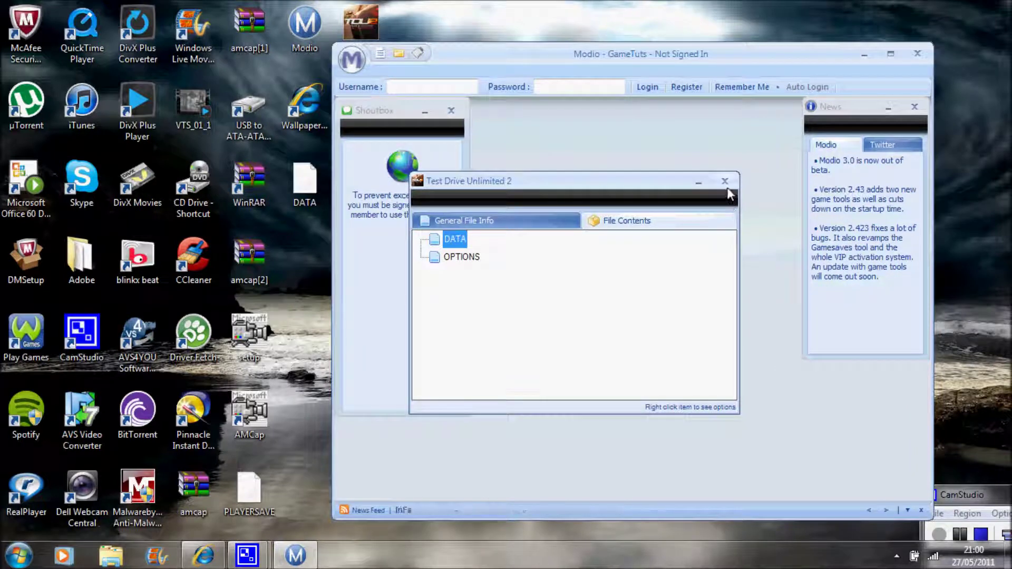
left_click(484, 258)
left_click_drag(460, 57, 469, 80)
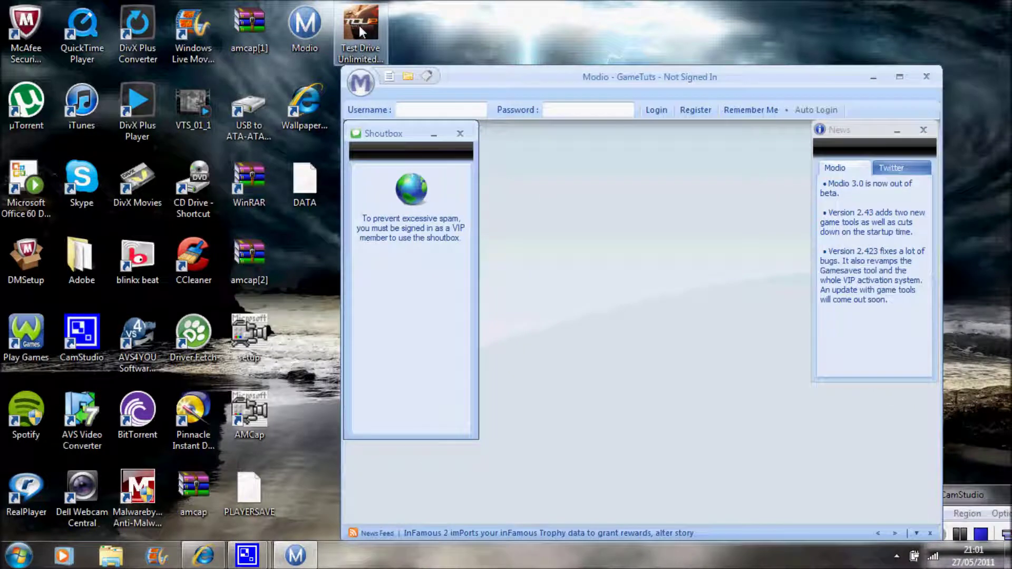
Launch TDU2 Editor, view its version info and dismiss the Info notice.
double_click(359, 26)
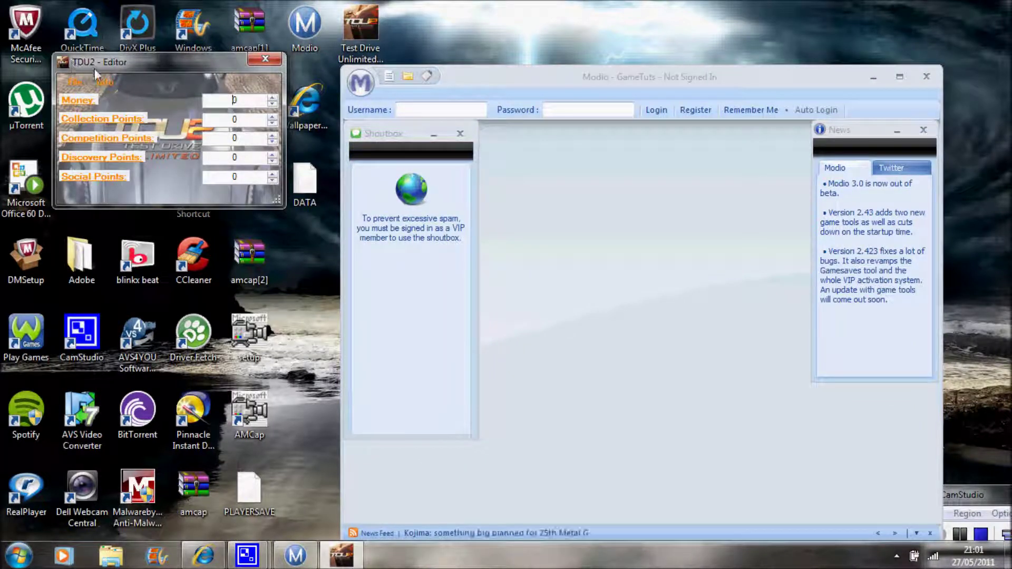
left_click(101, 83)
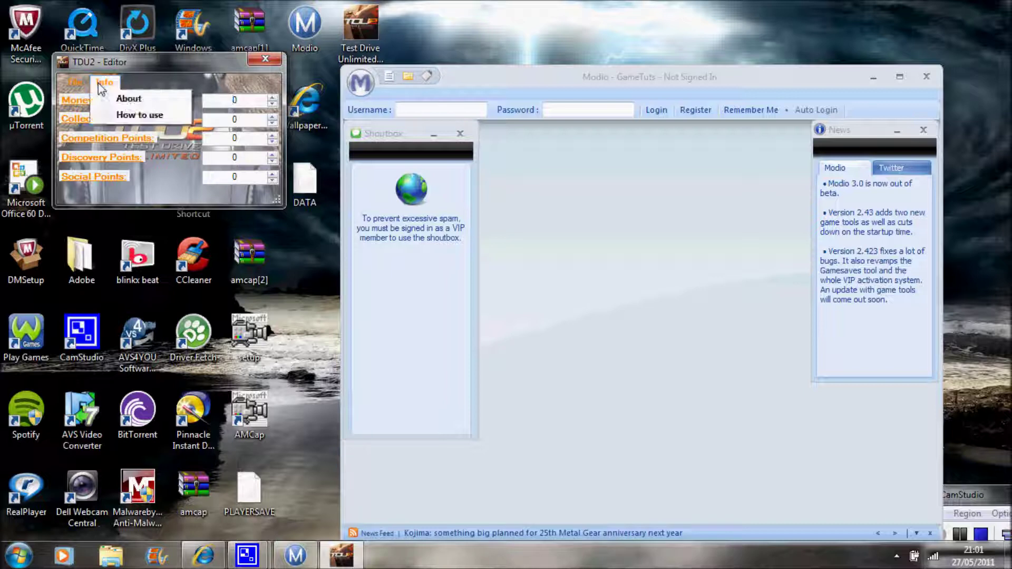
left_click(122, 100)
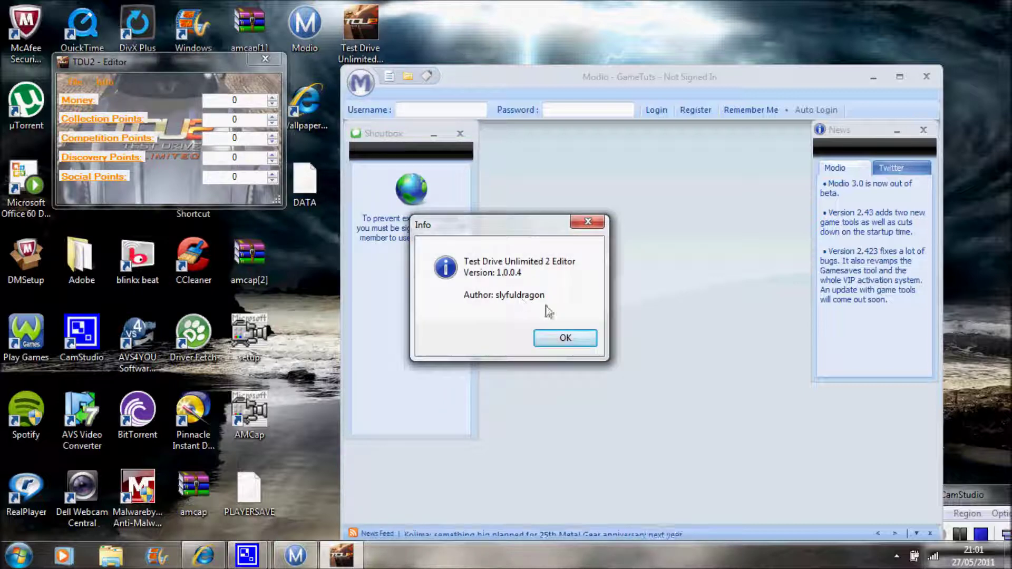
left_click(565, 339)
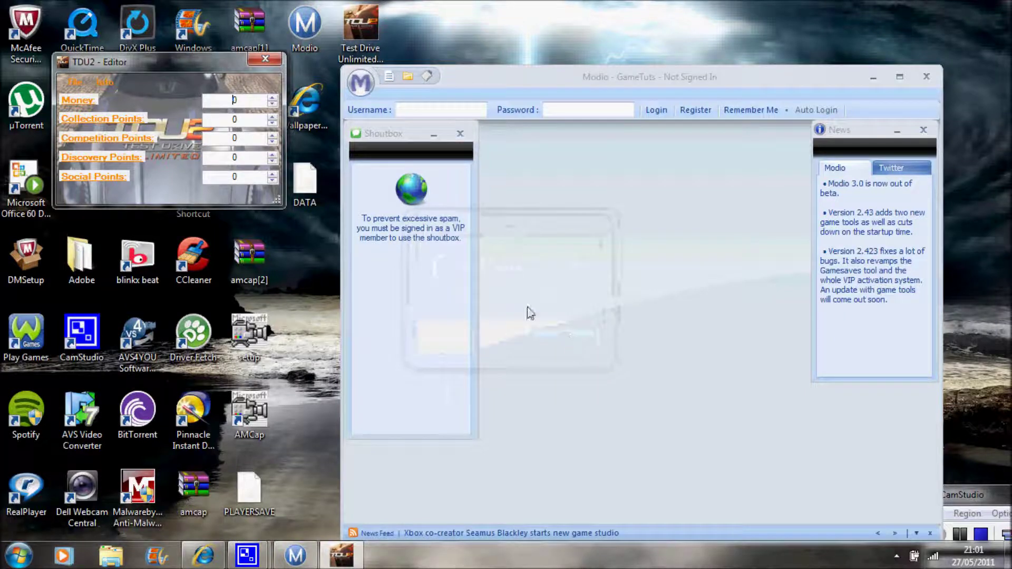
left_click(75, 89)
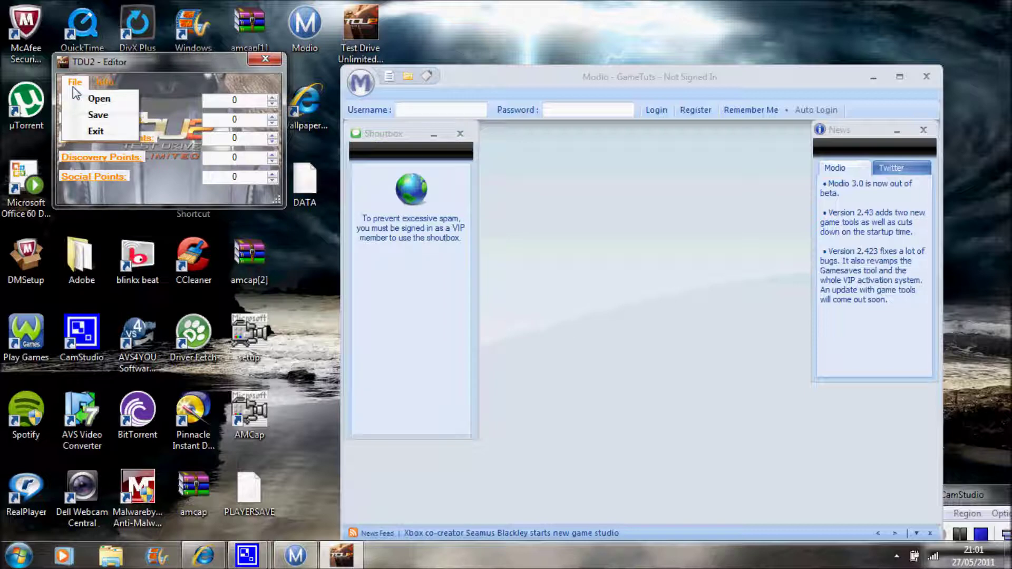
Open the Desktop DATA file in TDU2 Editor, showing Money 8730000 and 10000 points.
left_click(100, 99)
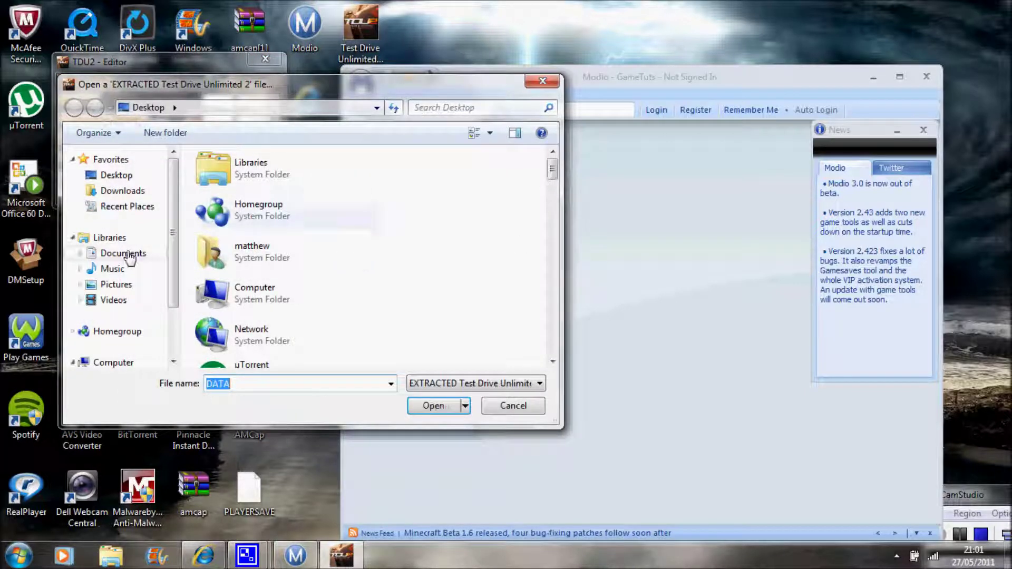
left_click(111, 182)
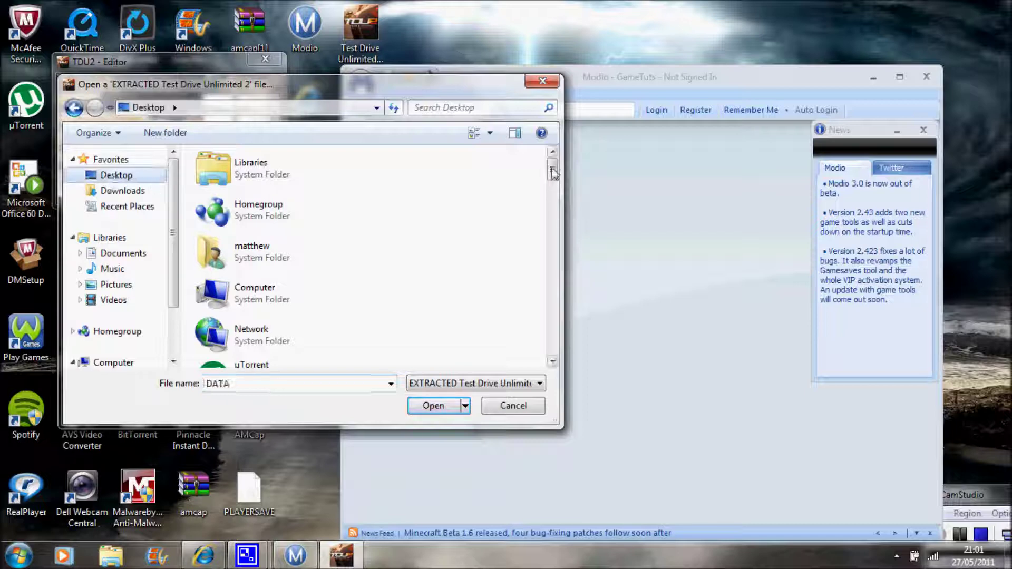
left_click_drag(553, 171, 568, 298)
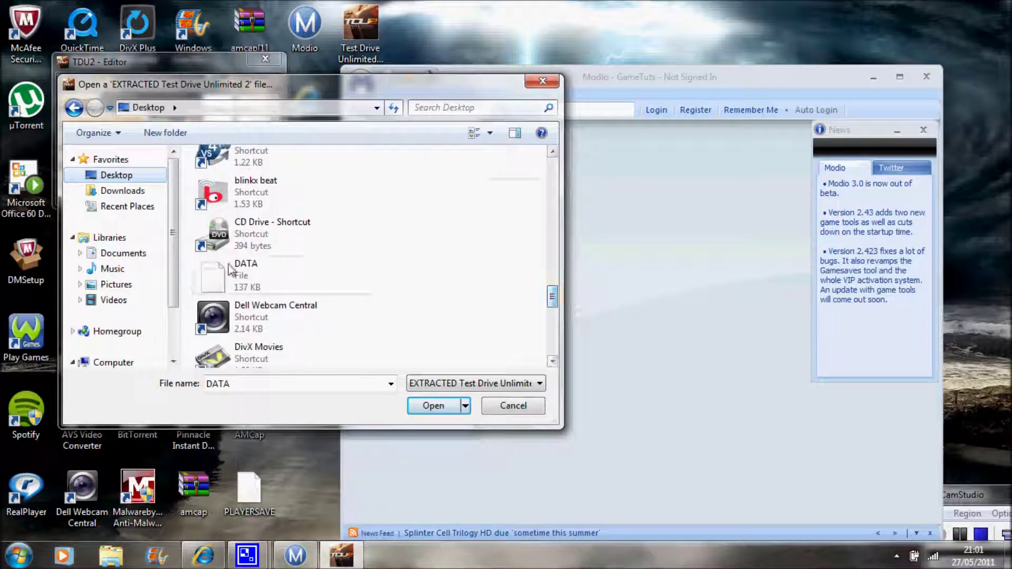
left_click(228, 283)
double_click(228, 284)
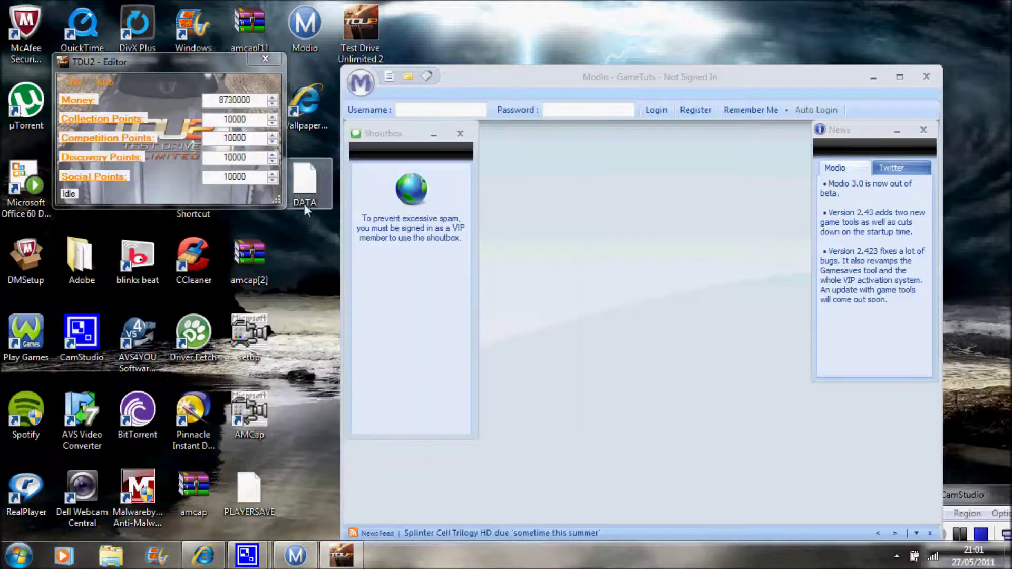
Change Money from 8730000 to 9000000, leaving Competition and Discovery Points at 10000.
left_click(215, 101)
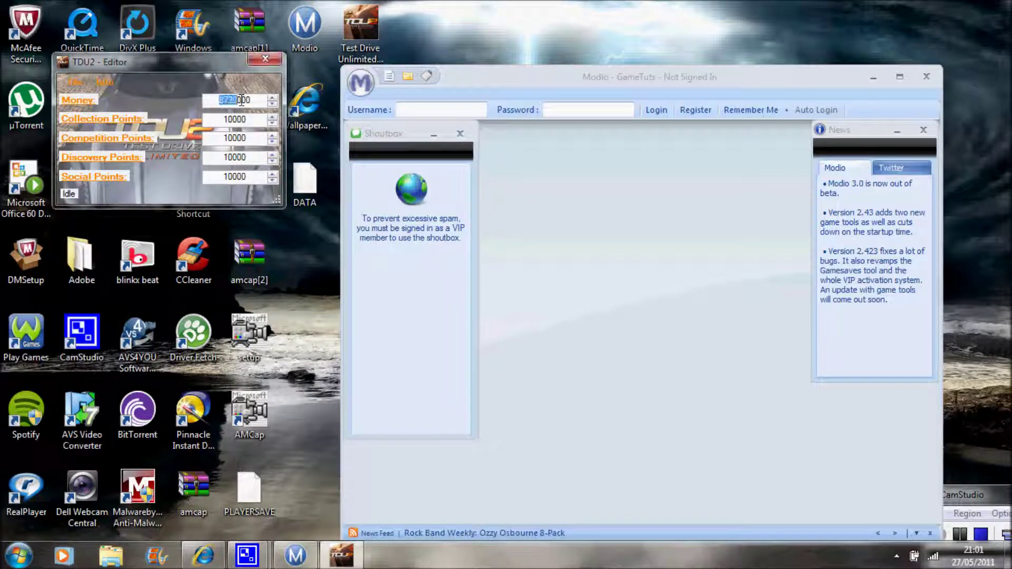
left_click_drag(256, 100, 213, 99)
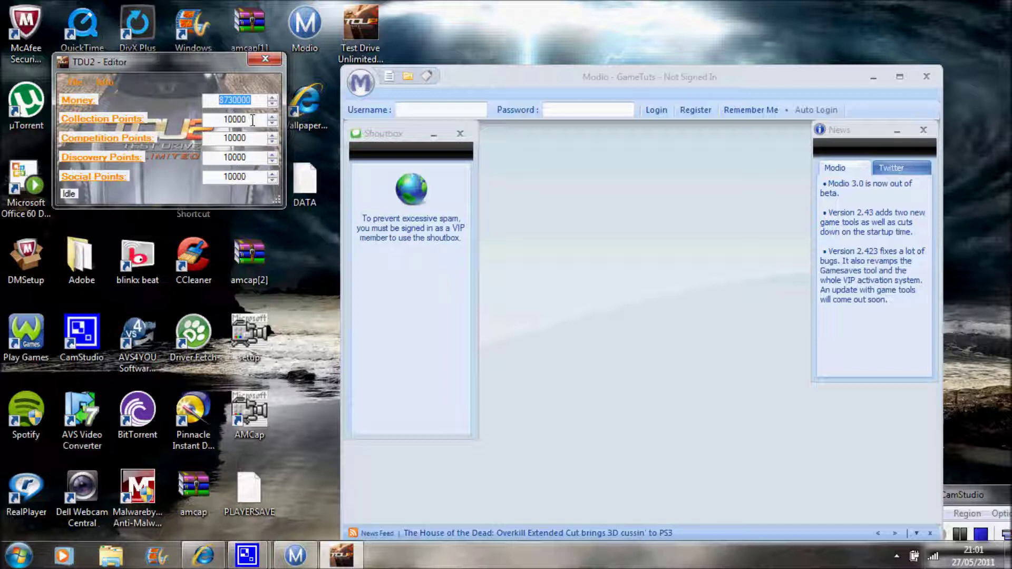
type("90")
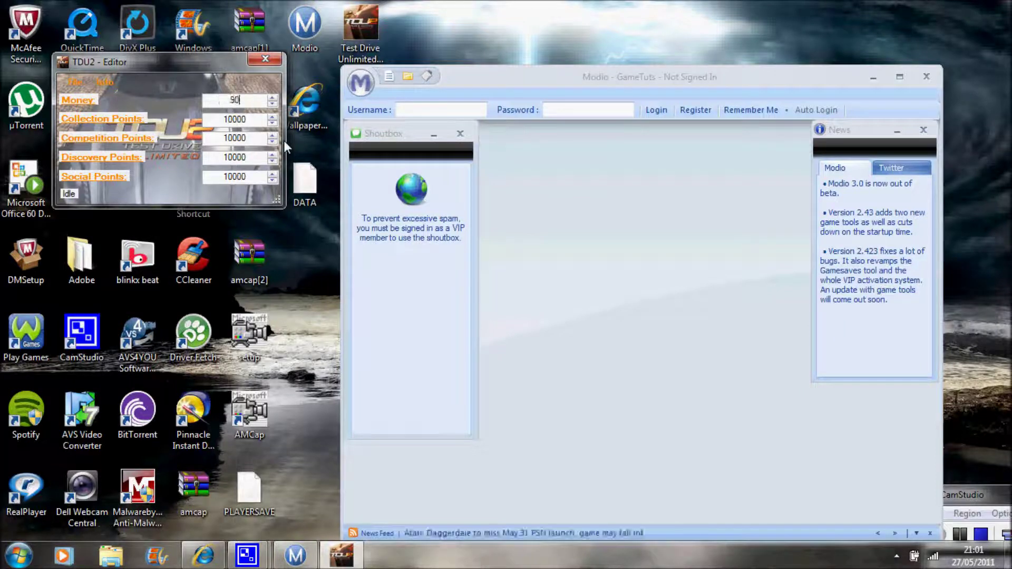
type("000000")
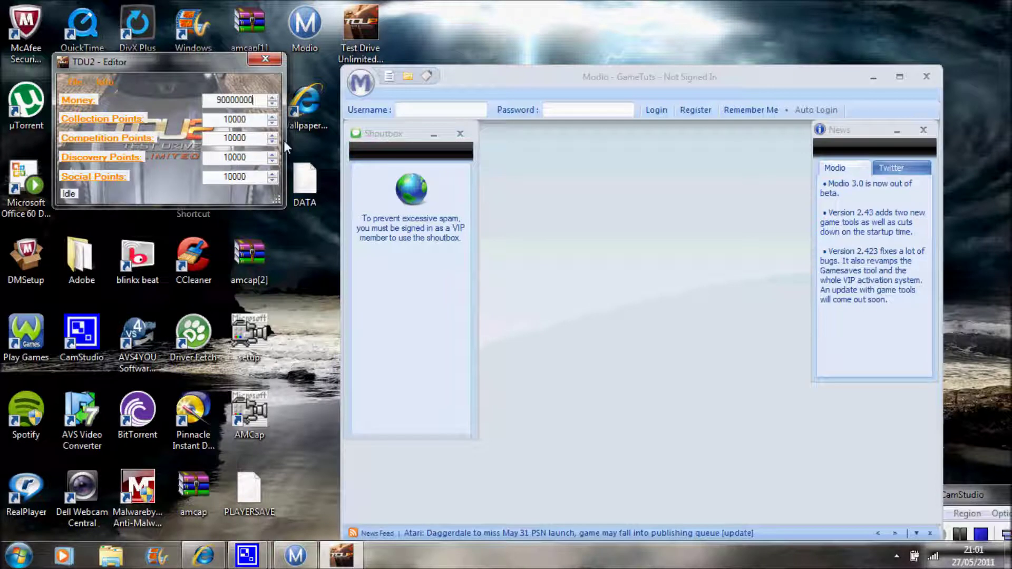
key("BackSpace")
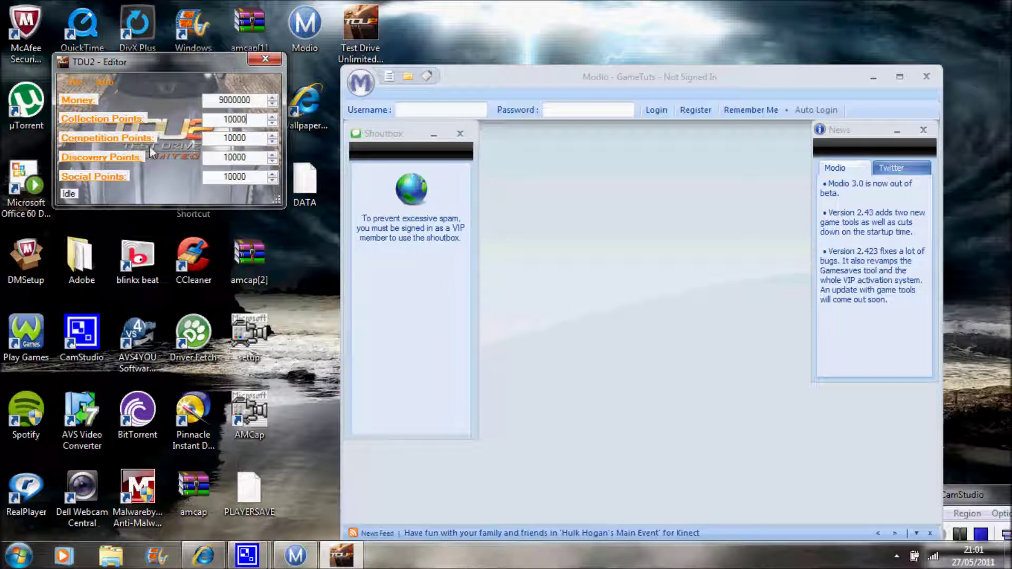
left_click_drag(222, 136, 256, 139)
left_click_drag(222, 157, 256, 157)
left_click(256, 157)
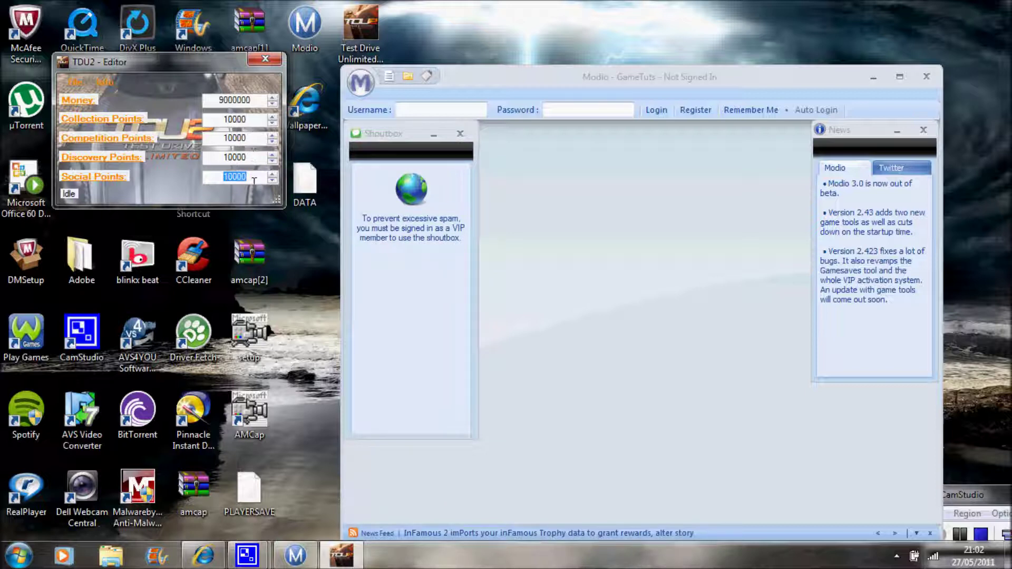
left_click(77, 85)
Save the edited DATA file, acknowledge the File Saved! notice and close TDU2 Editor.
left_click(99, 116)
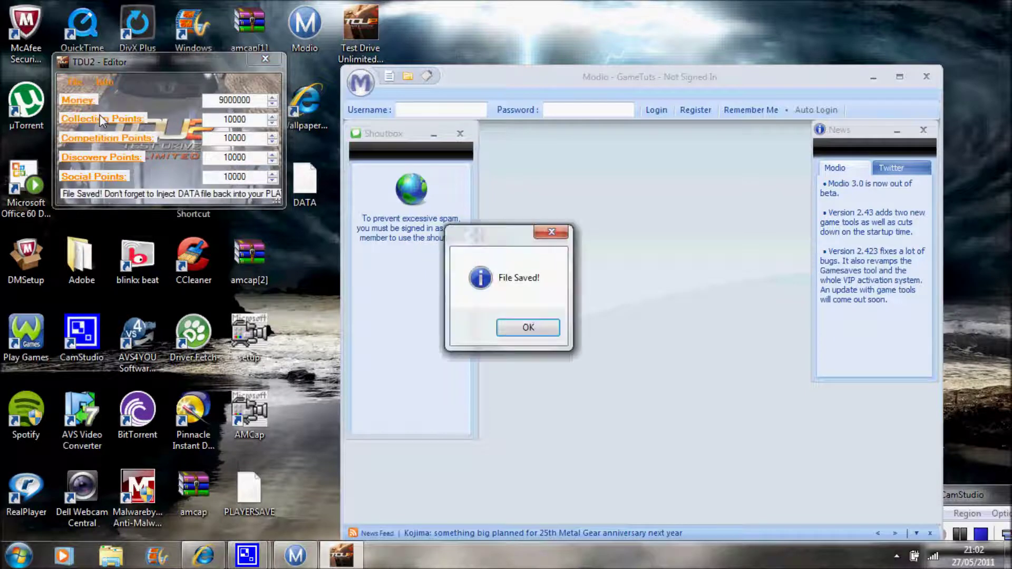
left_click(527, 328)
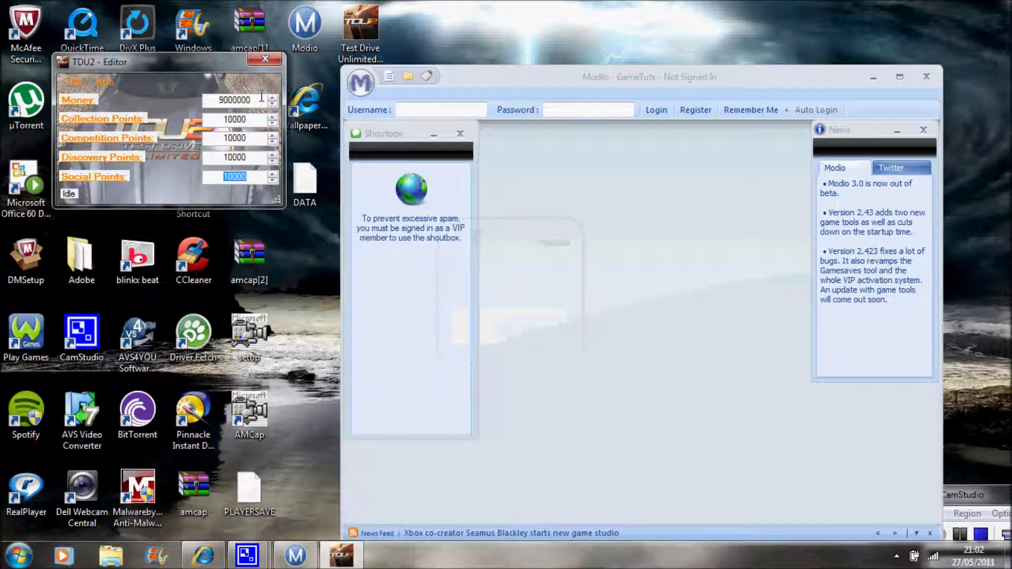
left_click(264, 59)
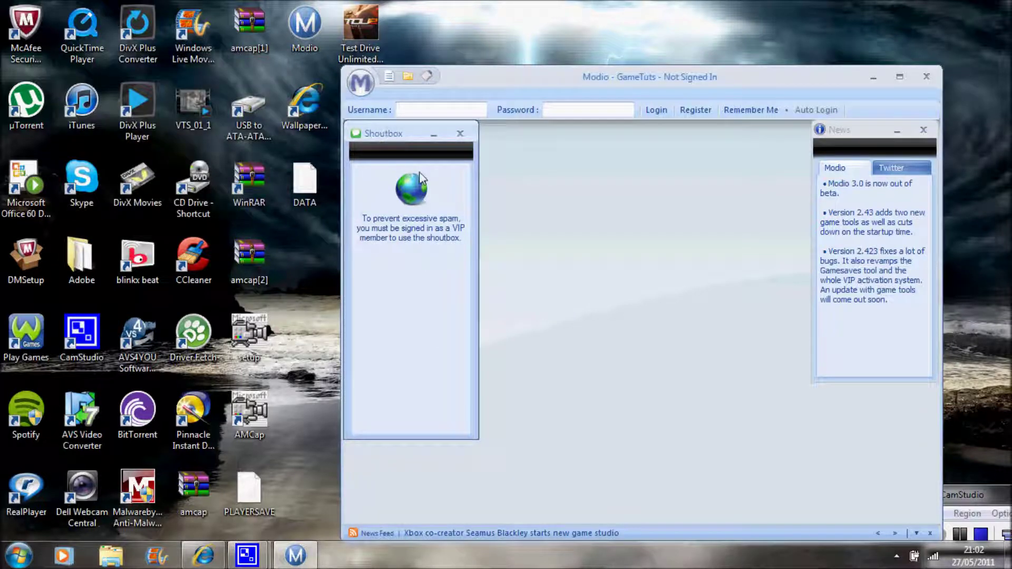
left_click(363, 85)
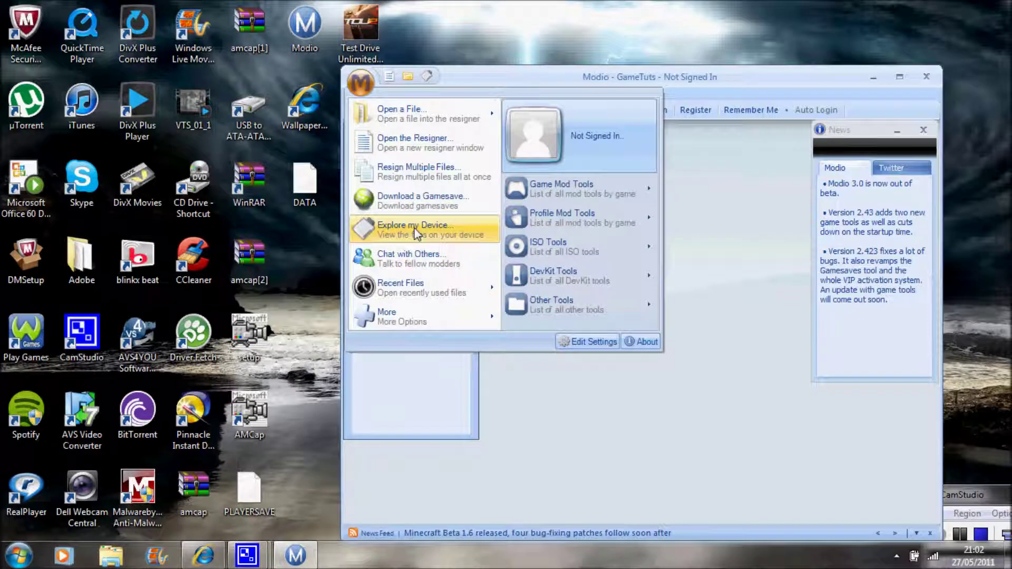
left_click(415, 230)
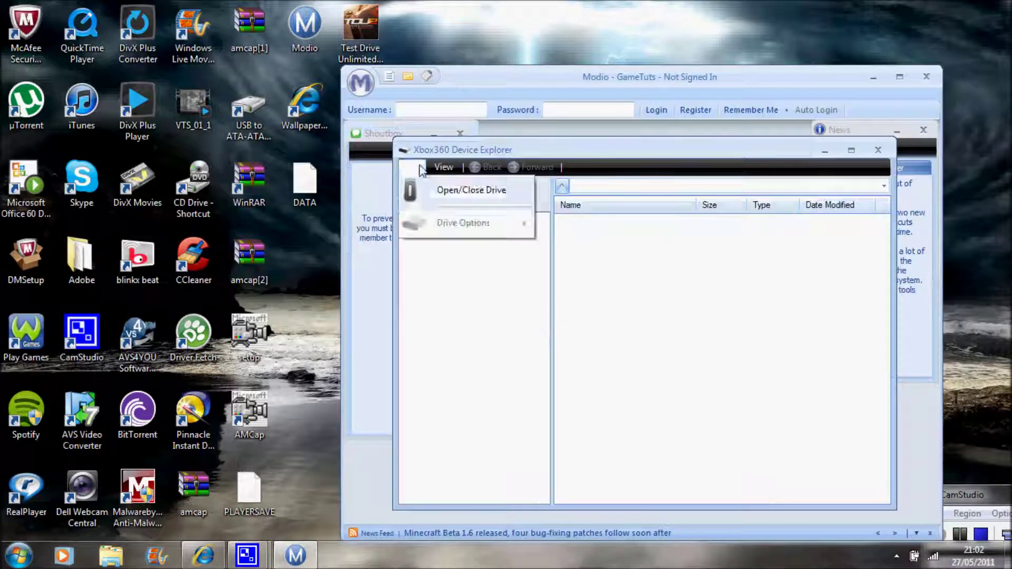
left_click(448, 198)
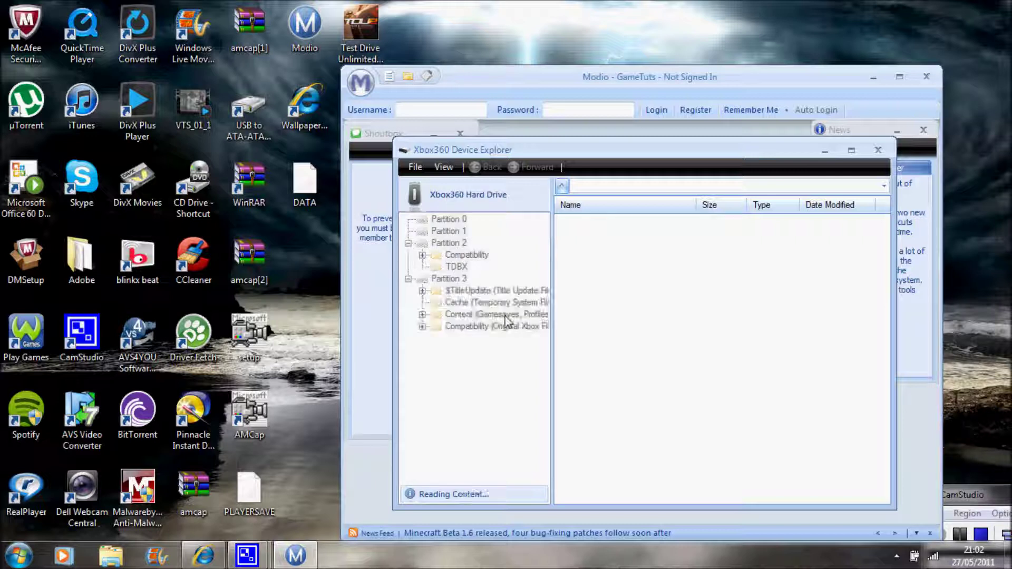
Browse Partition 3 into Test Drive Unlimited 2's Game Saves and drag in the desktop PLAYERSAVE.
left_click(477, 315)
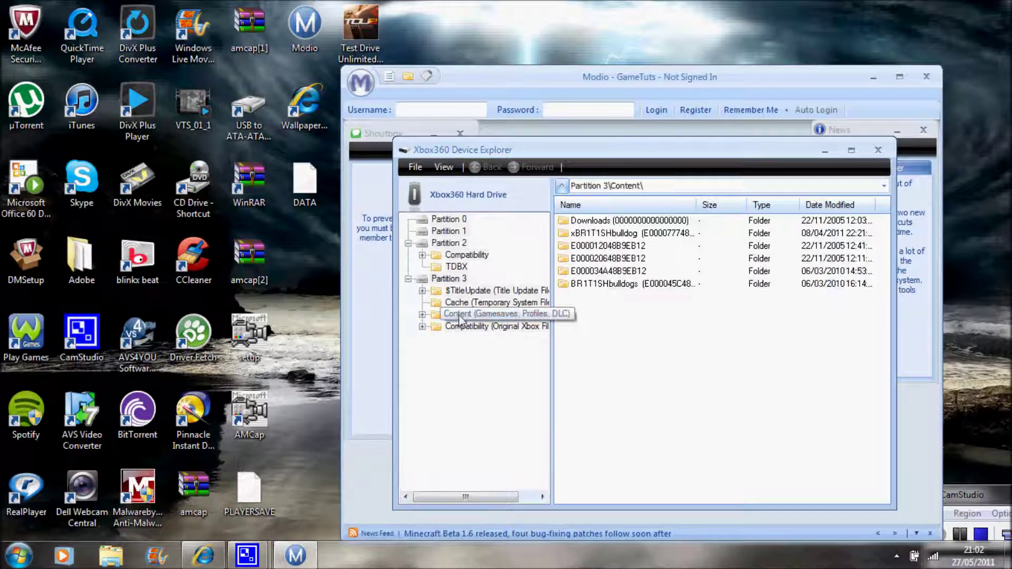
double_click(495, 315)
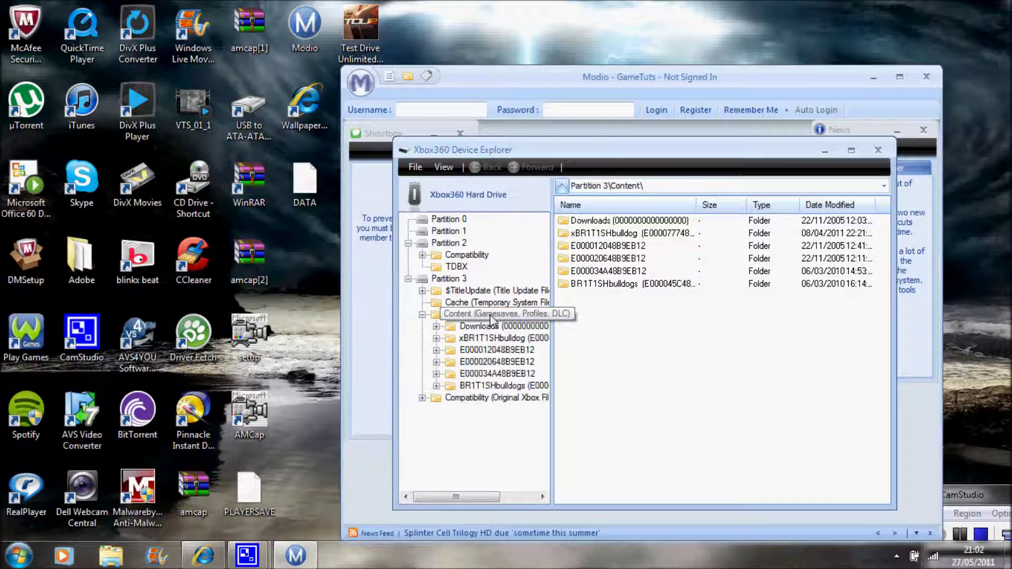
double_click(490, 386)
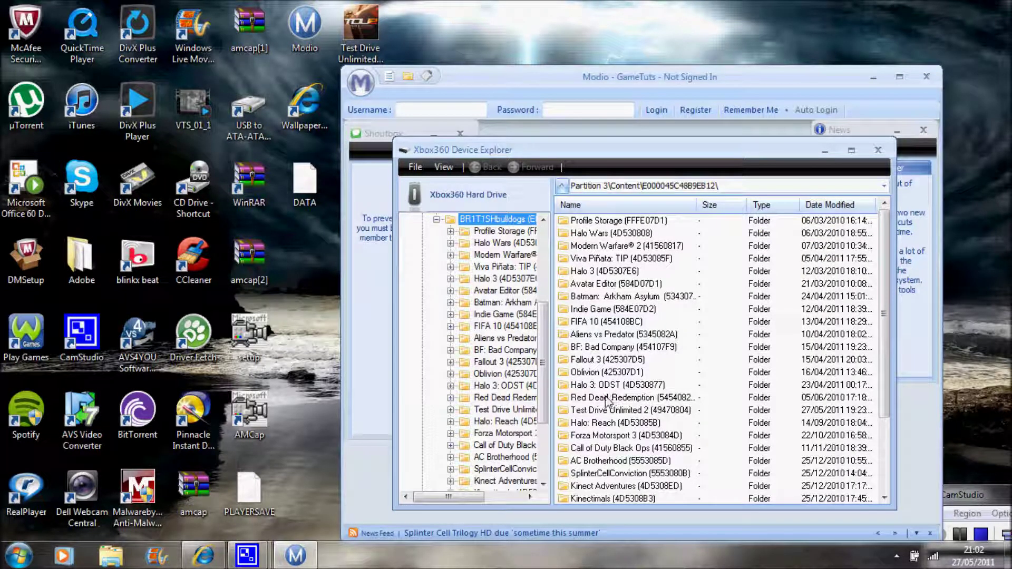
double_click(615, 414)
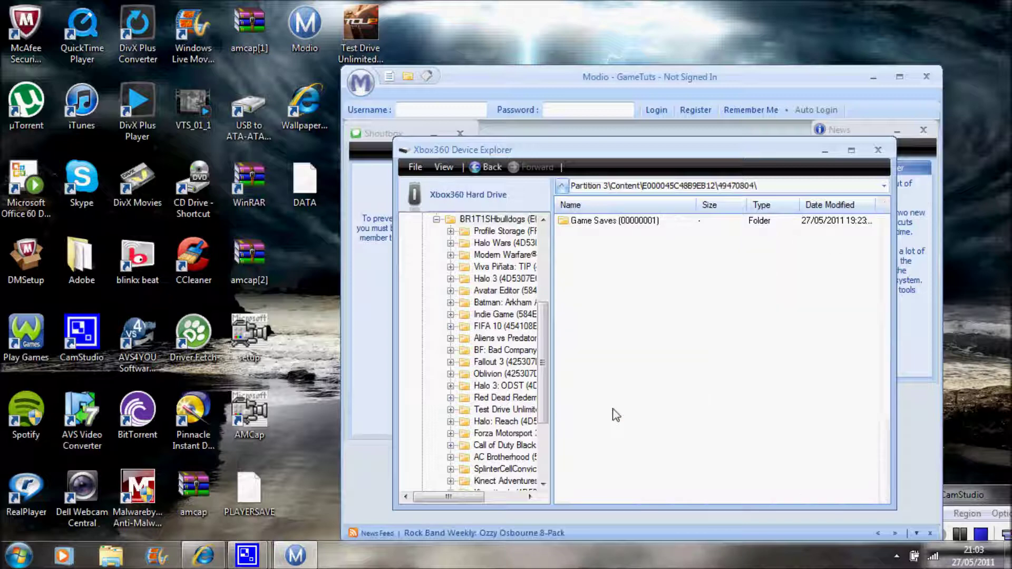
double_click(604, 221)
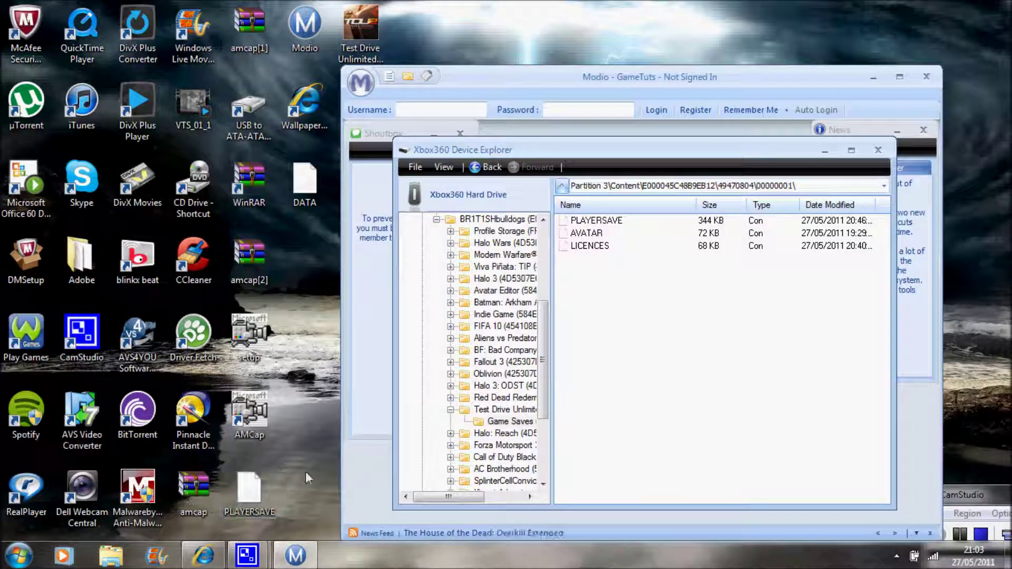
left_click_drag(251, 494, 608, 270)
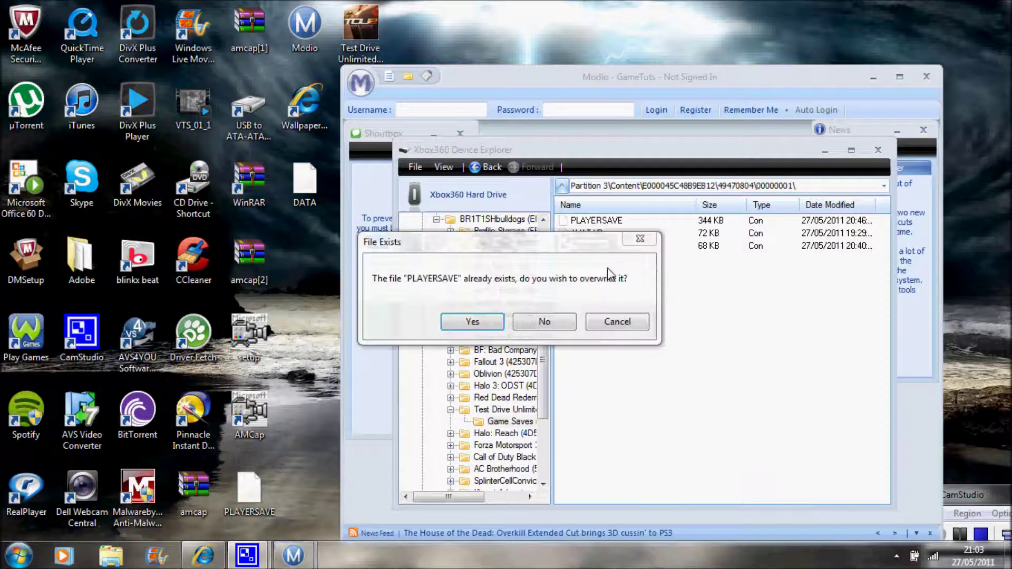
Confirm overwriting the drive's PLAYERSAVE with the edited desktop copy.
left_click(467, 322)
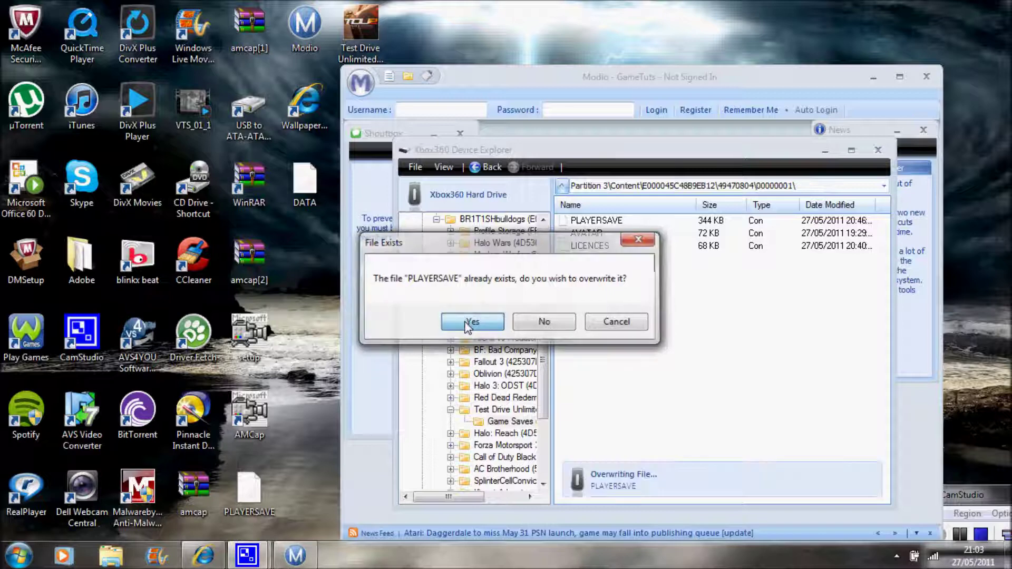